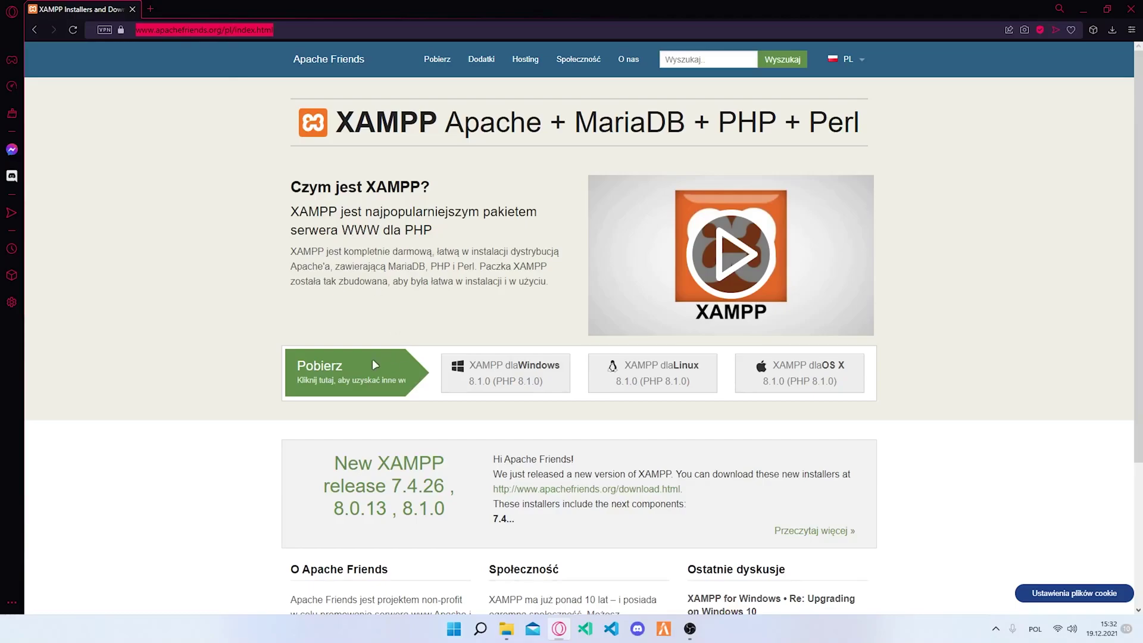
click(500, 371)
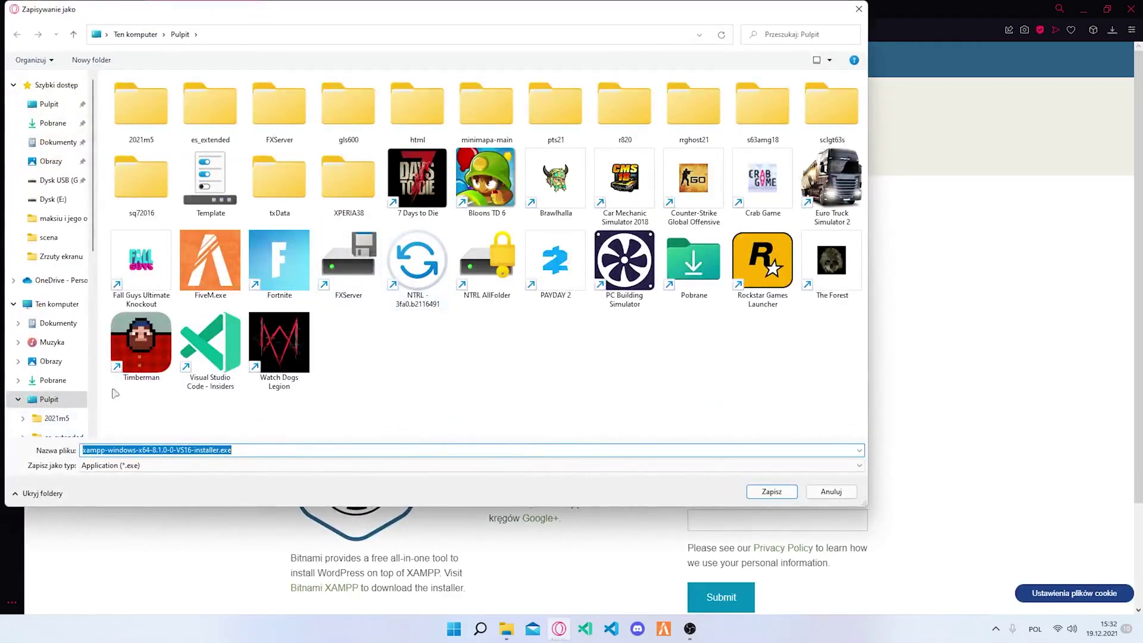
click(858, 9)
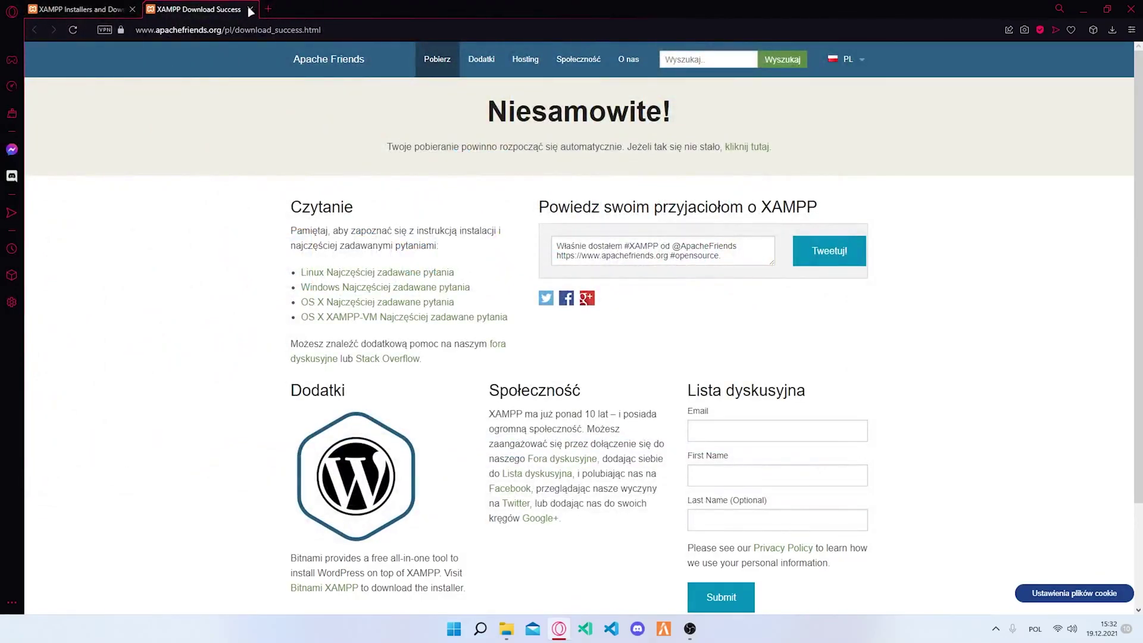
click(250, 9)
Move the XAMPP Windows installer from the Pobrane folder to the desktop and close the folder
click(1084, 9)
double_click(33, 128)
drag(406, 170, 199, 110)
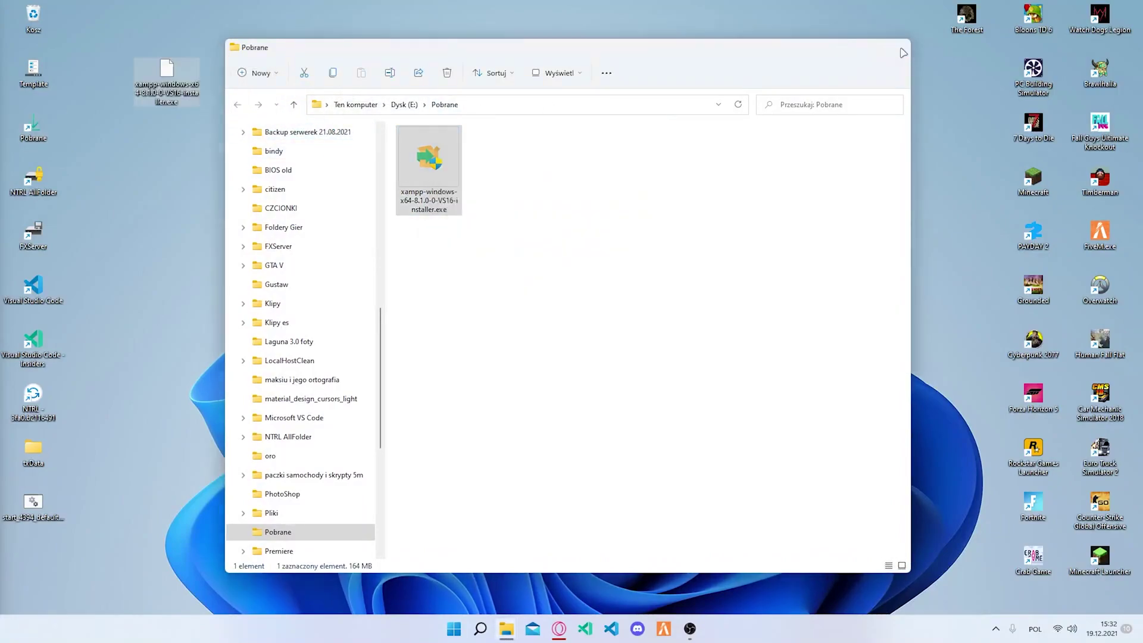
click(898, 47)
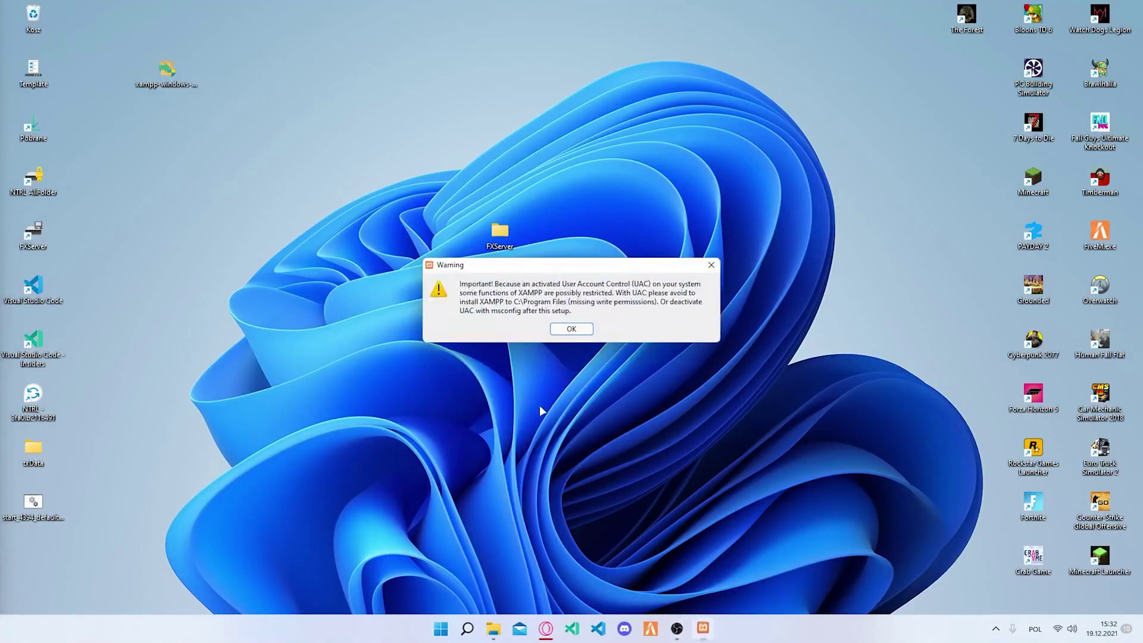
Install XAMPP with the default components into C:\xampp, minimizing the Bitnami web page that opens during setup
click(570, 331)
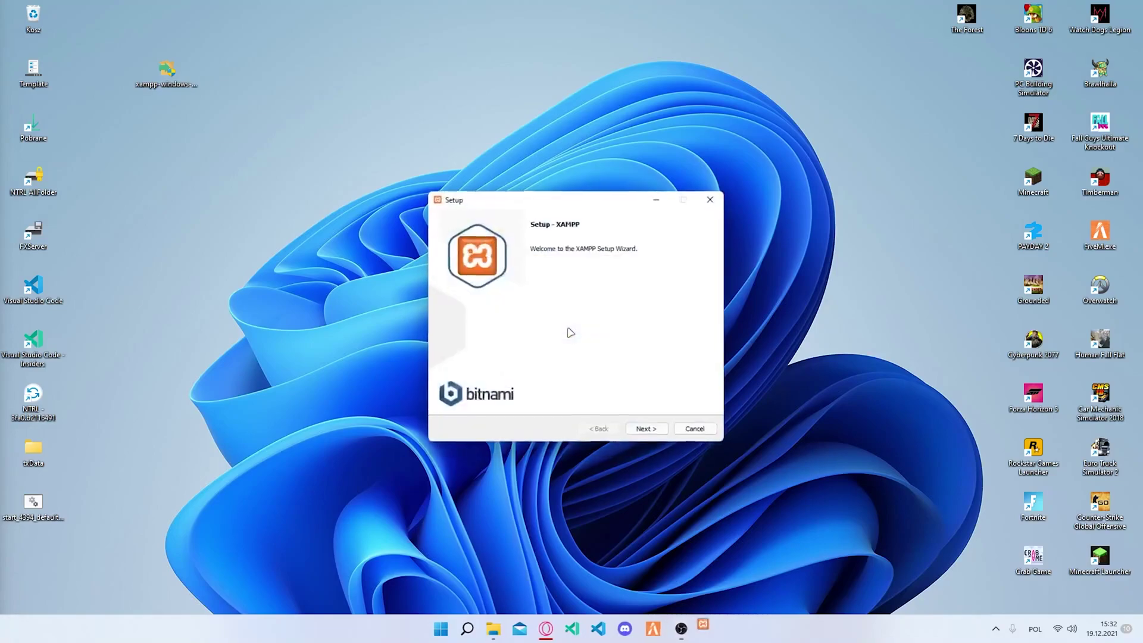
click(660, 431)
click(660, 431)
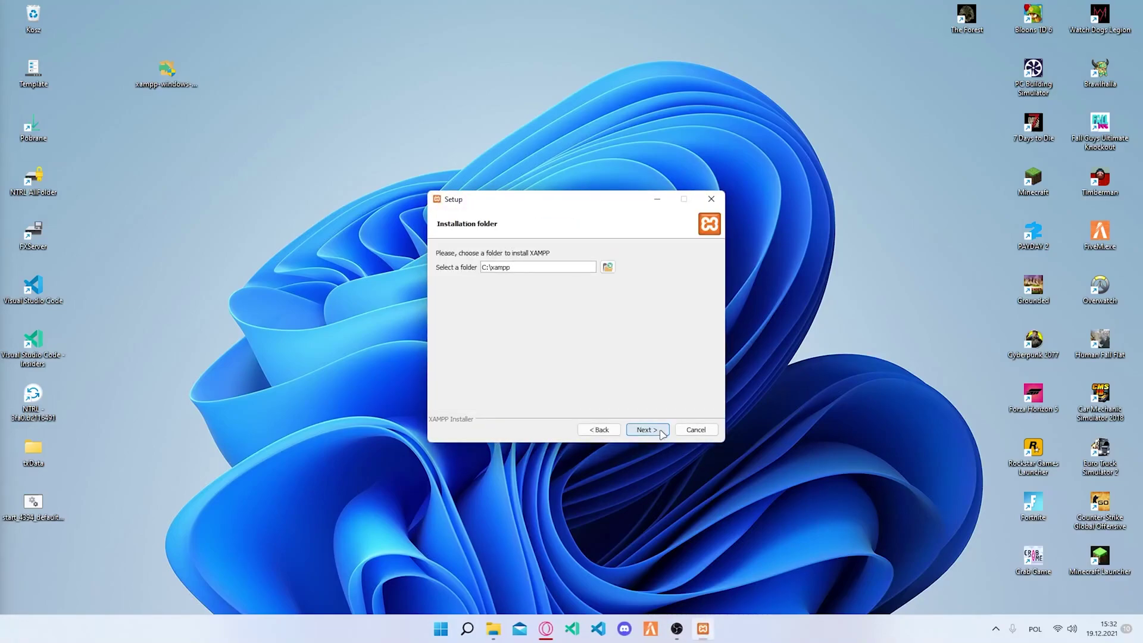
click(660, 430)
click(660, 431)
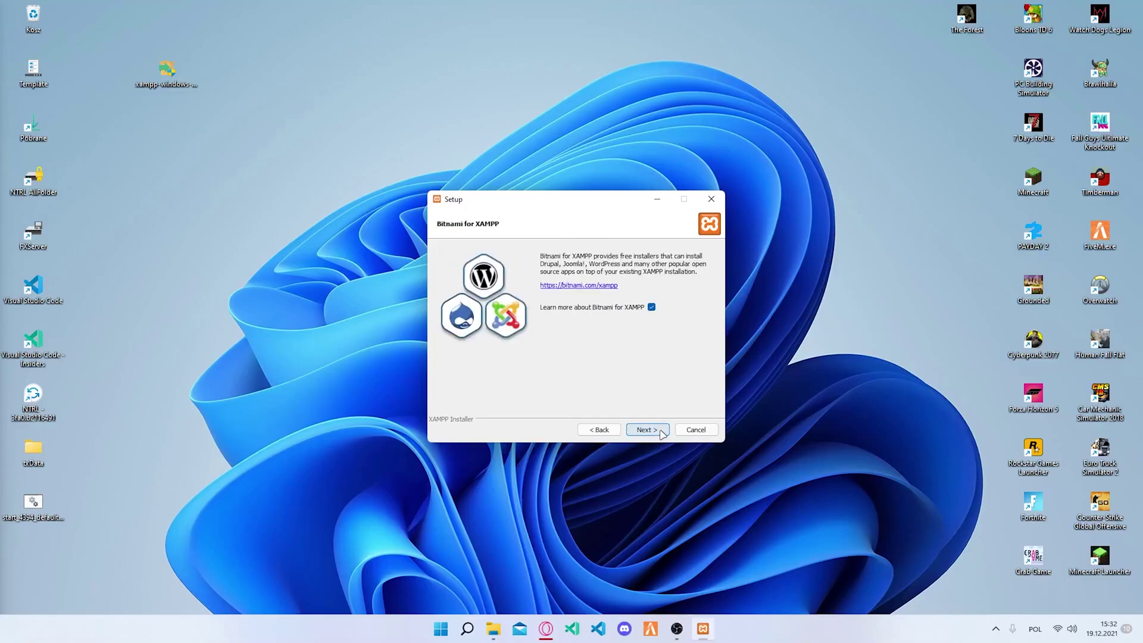
click(660, 430)
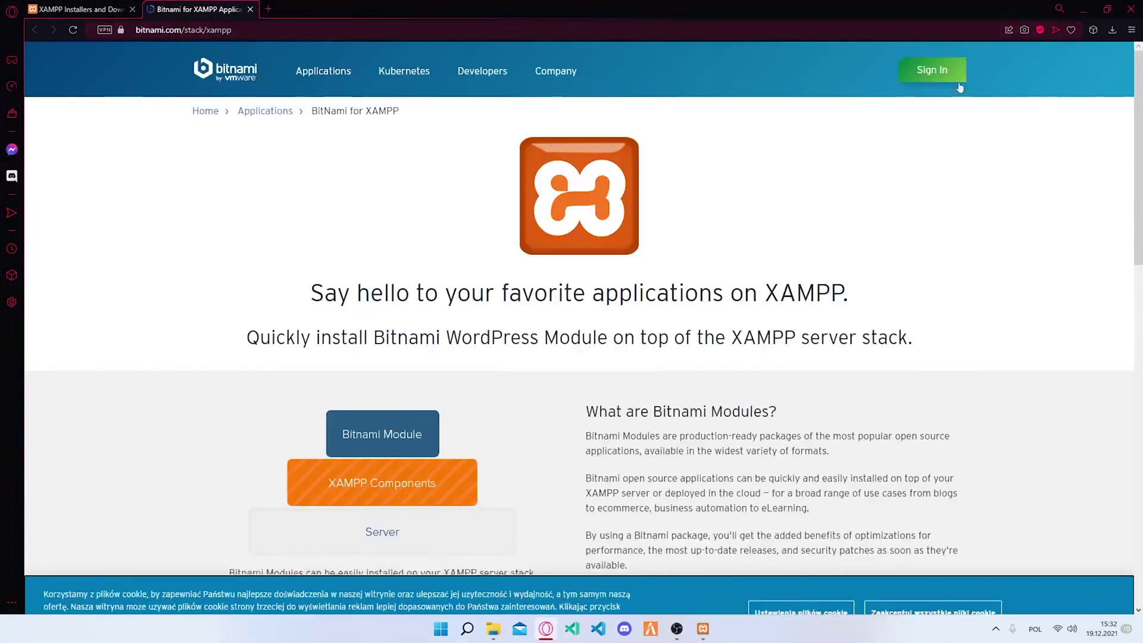
click(1083, 9)
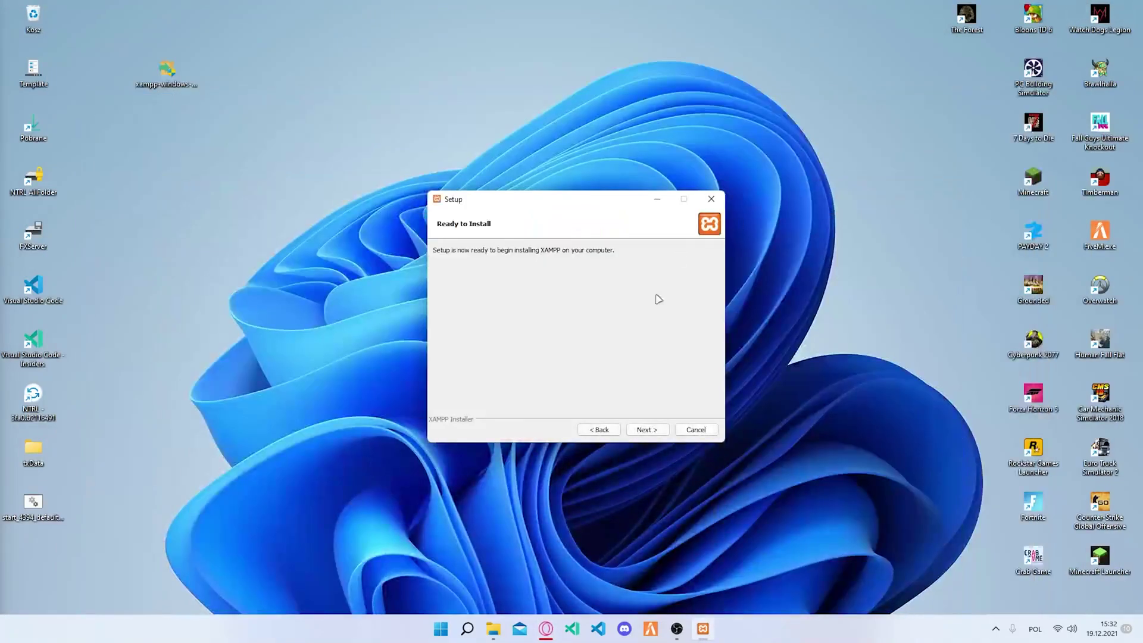
click(646, 429)
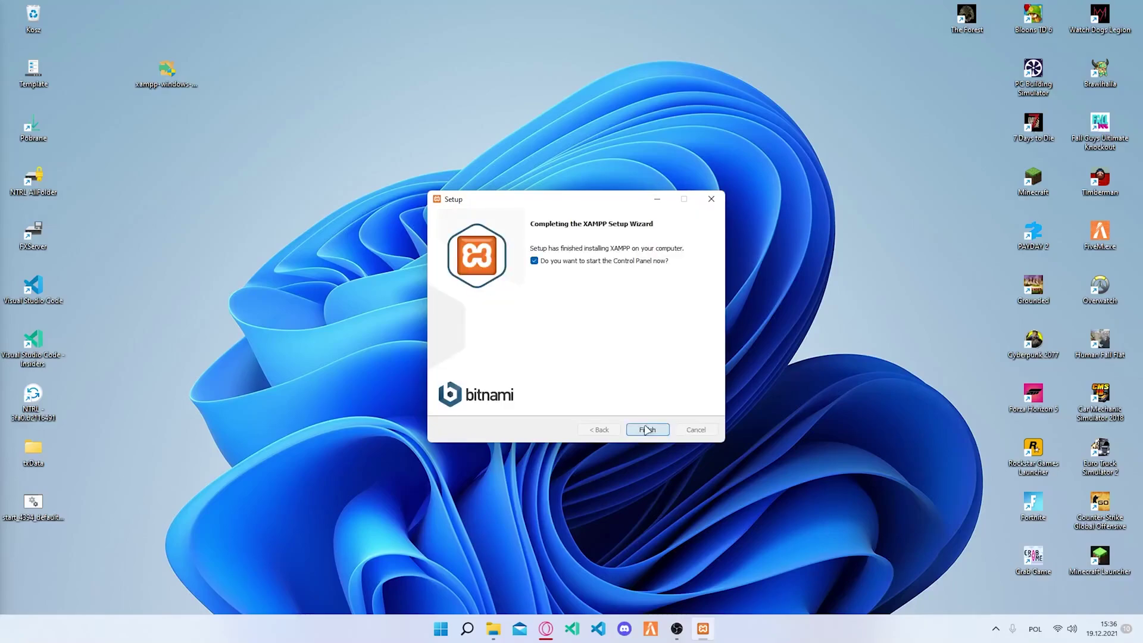
Finish the setup with the Control Panel launching, start the Apache and MySQL modules, and close the panel window
click(646, 429)
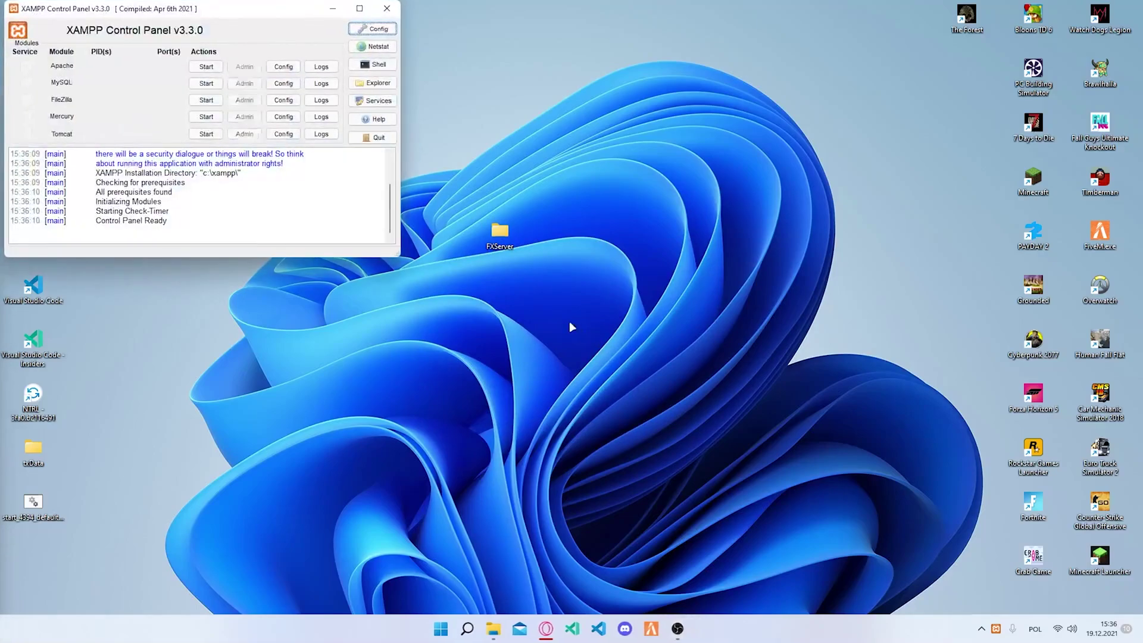
click(208, 68)
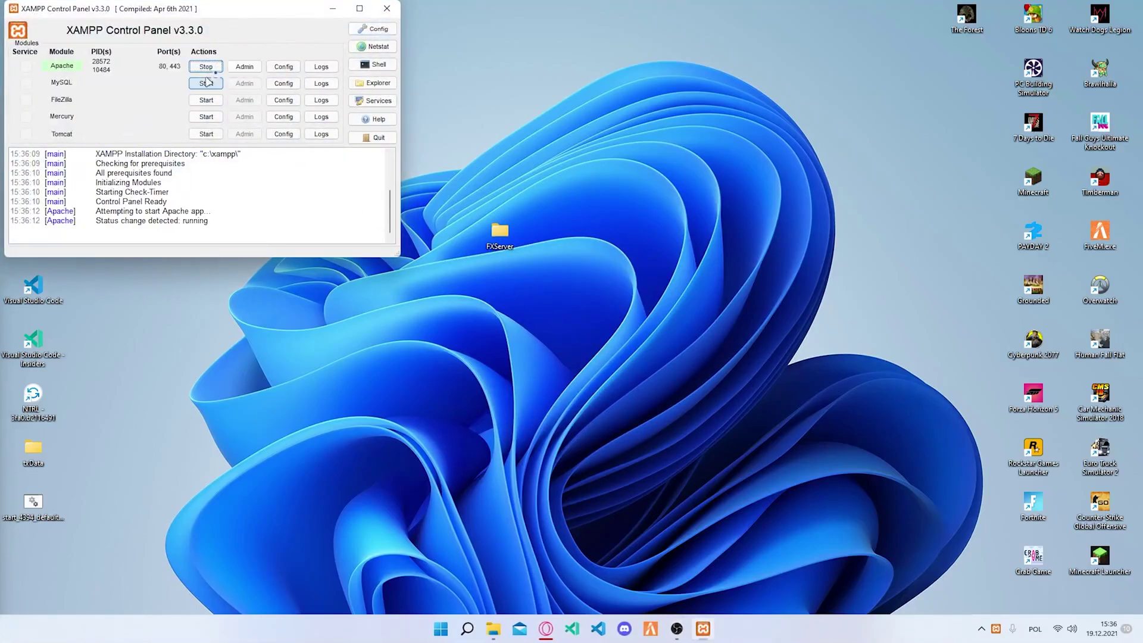
click(206, 84)
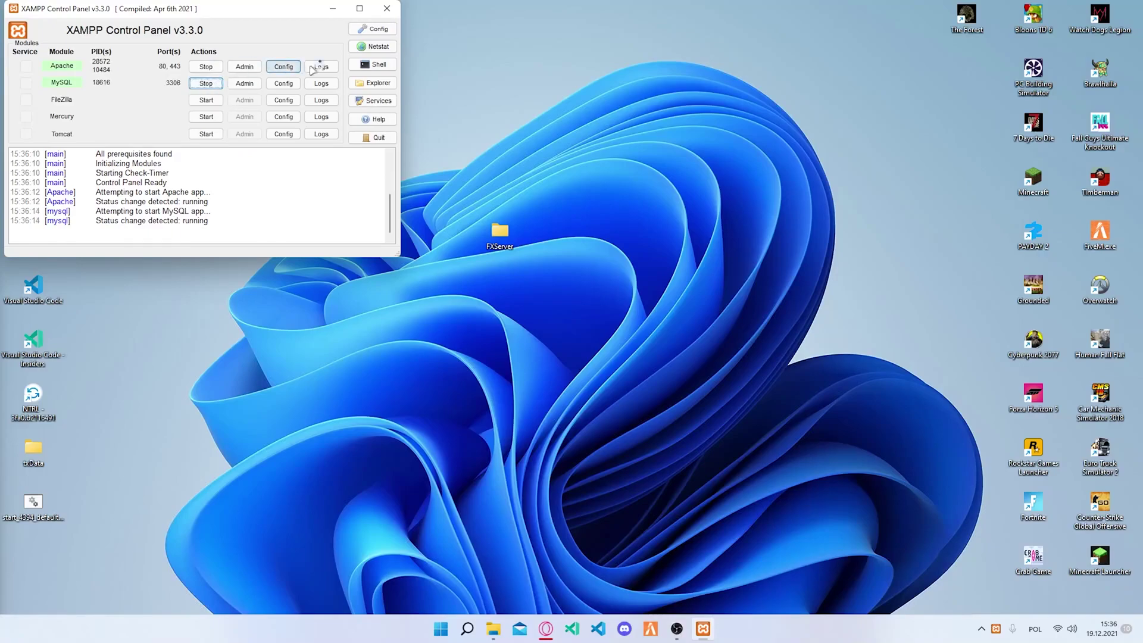
click(387, 10)
Open server.cfg from the CFXDefault_BA6022.base folder inside the desktop's txData folder in Visual Studio Code
double_click(37, 455)
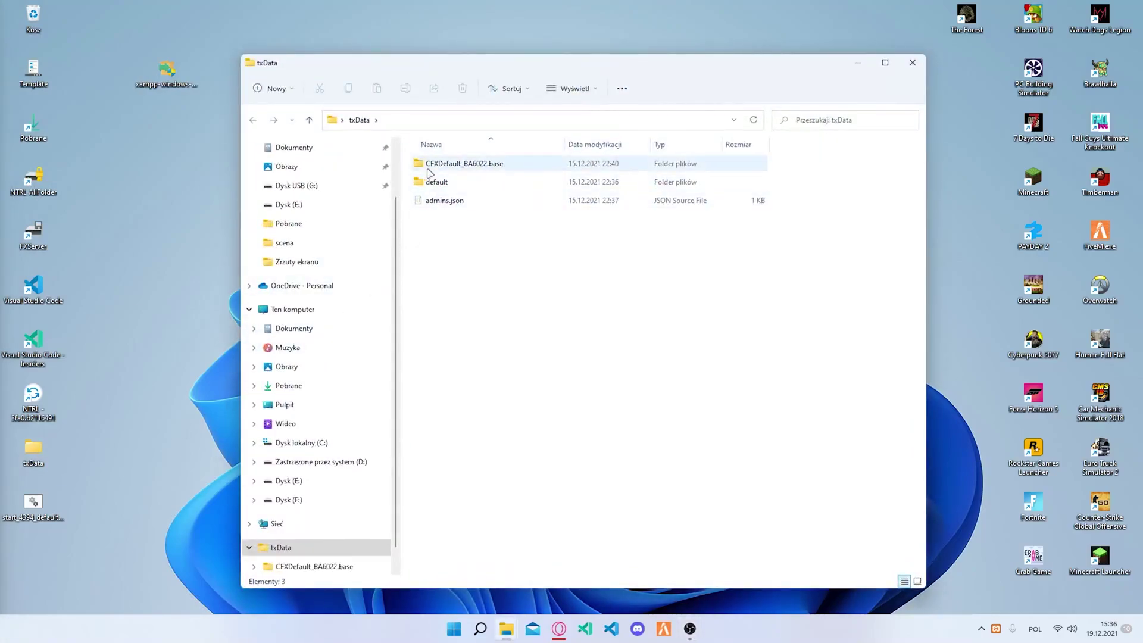
double_click(430, 167)
double_click(441, 202)
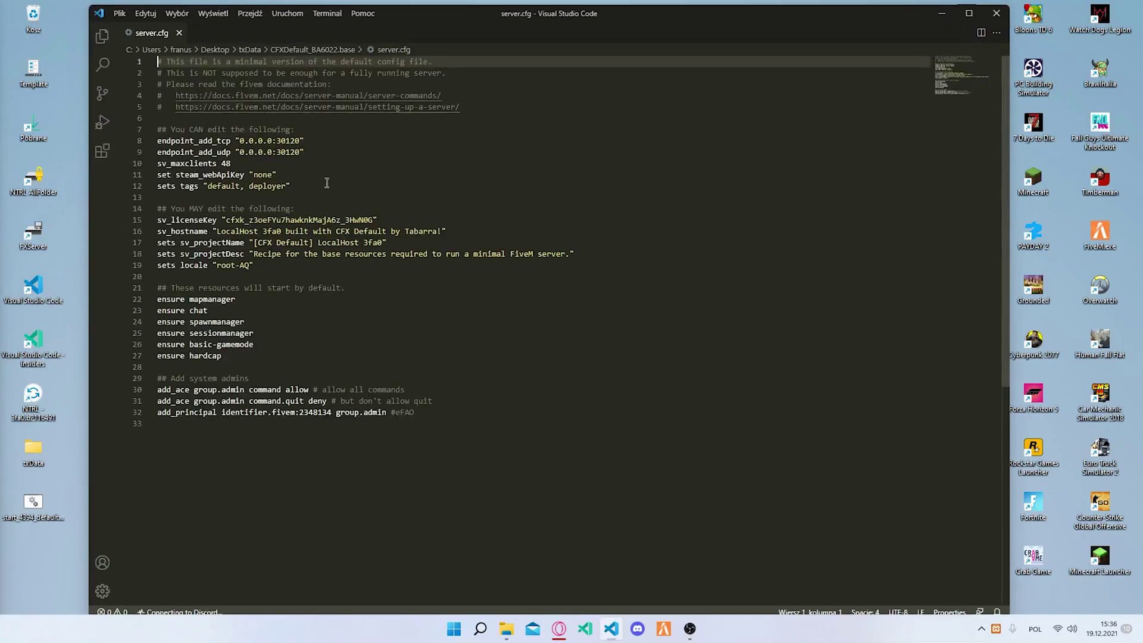
Insert set mysql_connection_string "server=127.0.0.1;database=test;userid=root;password=" on a new line below endpoint_add_udp and save server.cfg
click(312, 153)
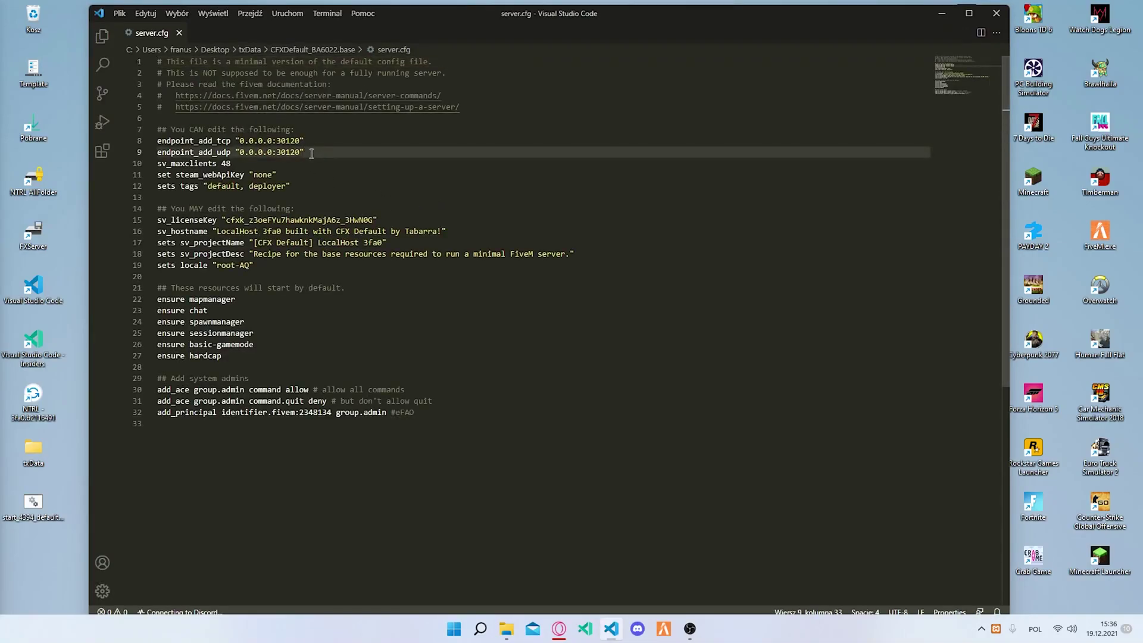
key(Return)
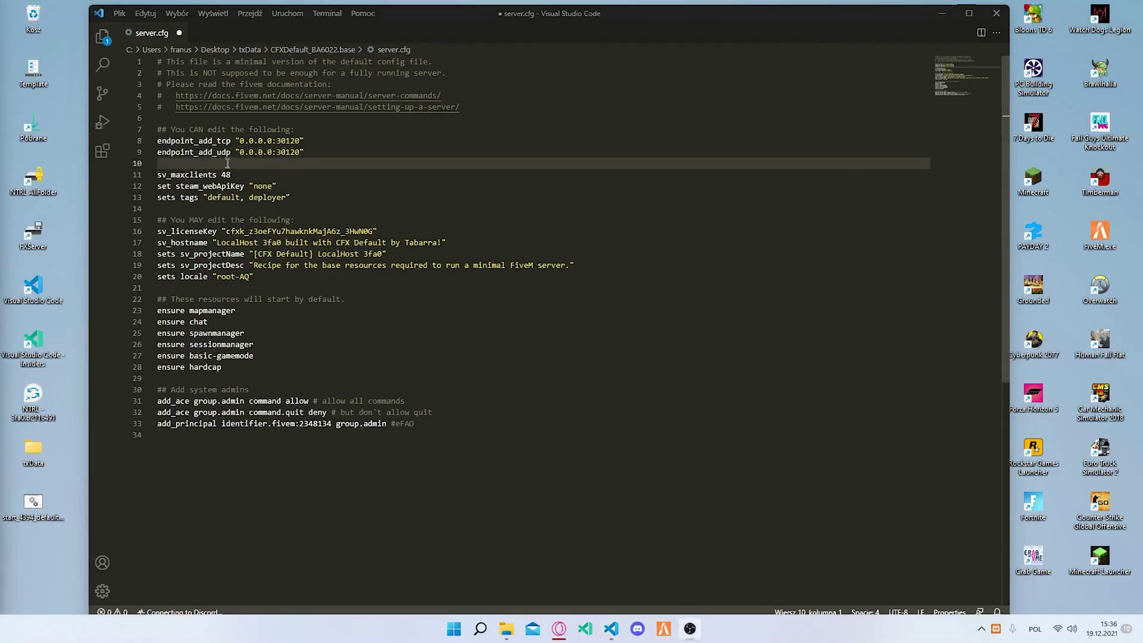
key(ctrl+v)
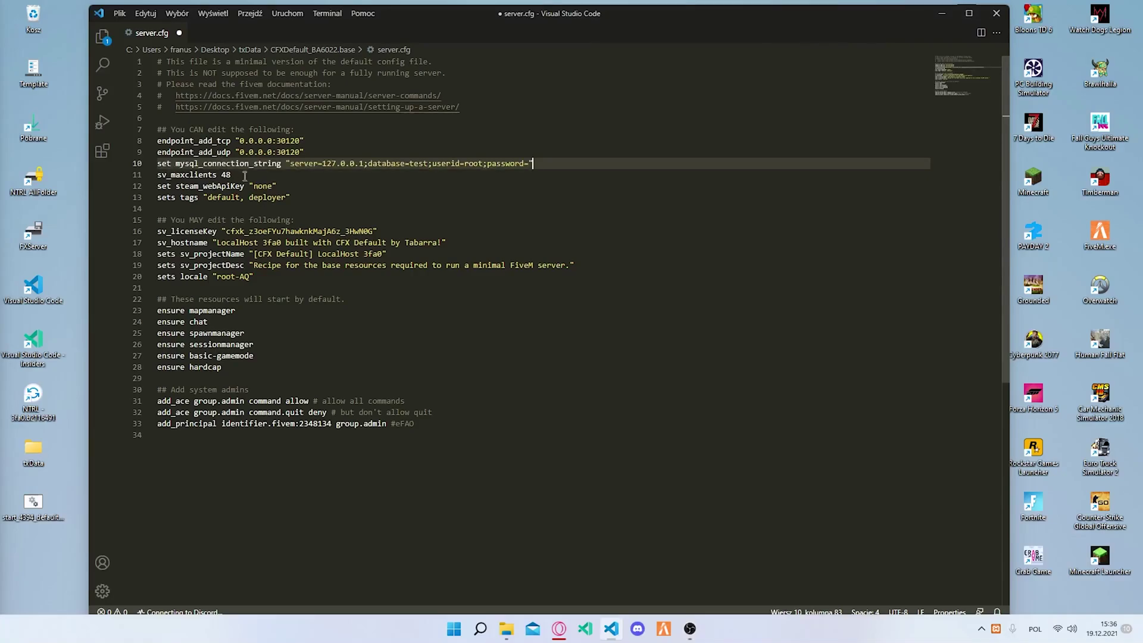
drag(156, 163, 554, 163)
click(554, 163)
click(120, 14)
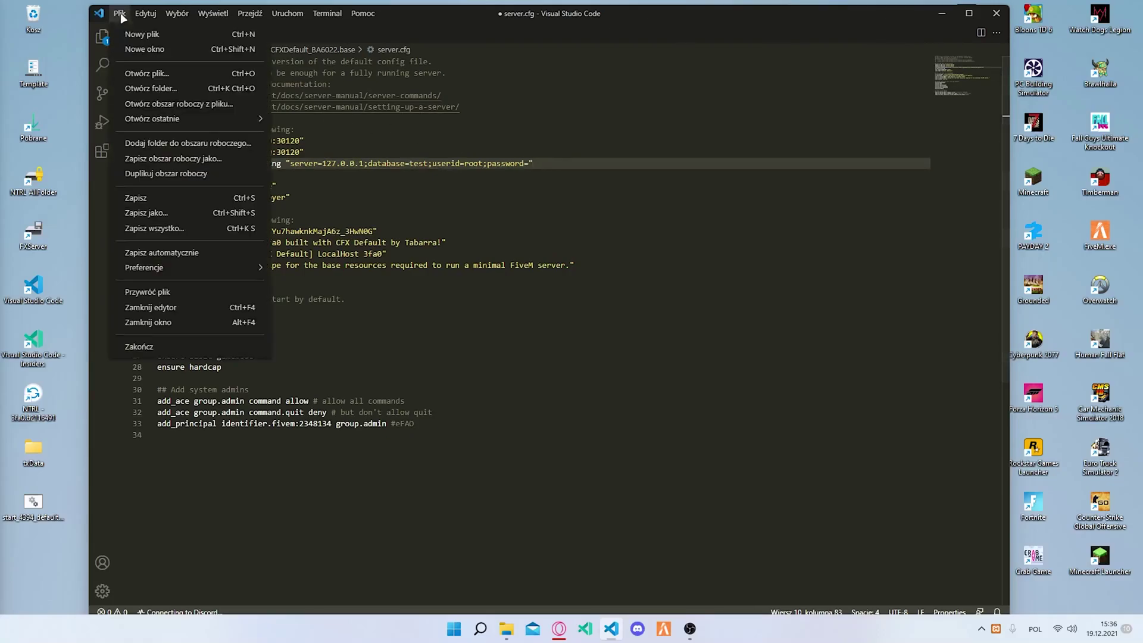
click(132, 197)
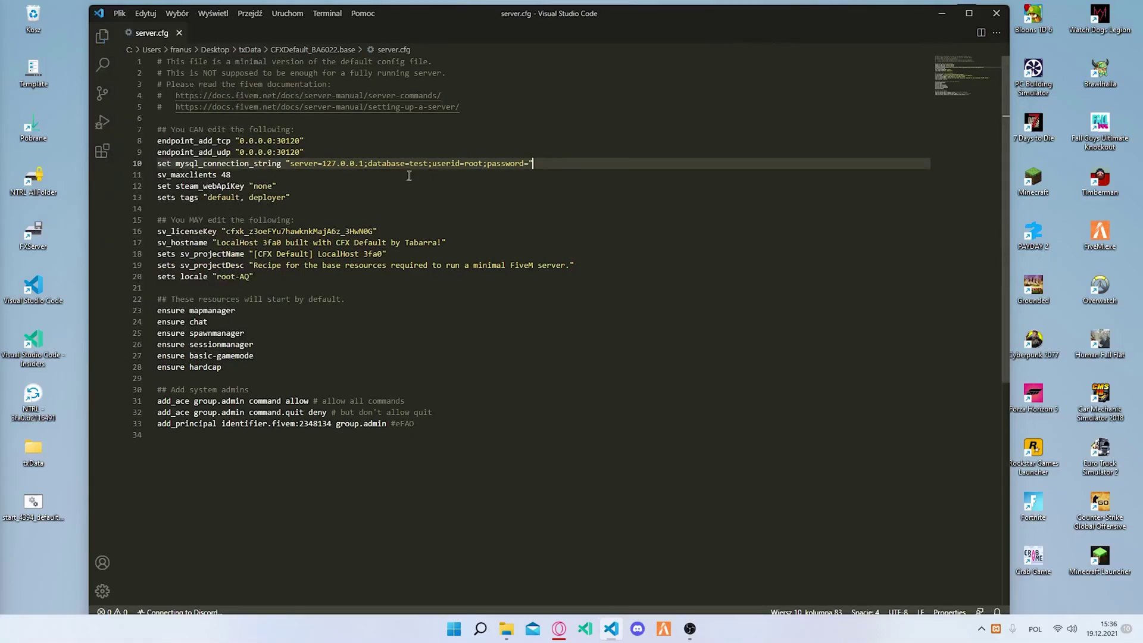
Close the editor and the server folder, and move the XAMPP installer from the desktop to the recycle bin
click(997, 14)
click(907, 70)
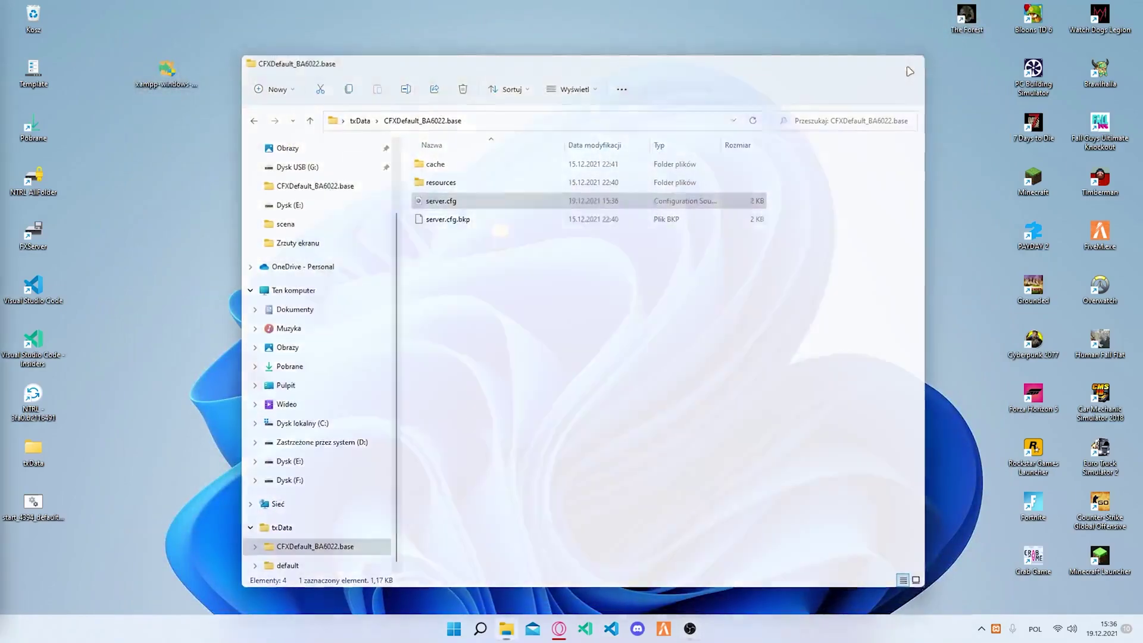
drag(190, 91, 38, 19)
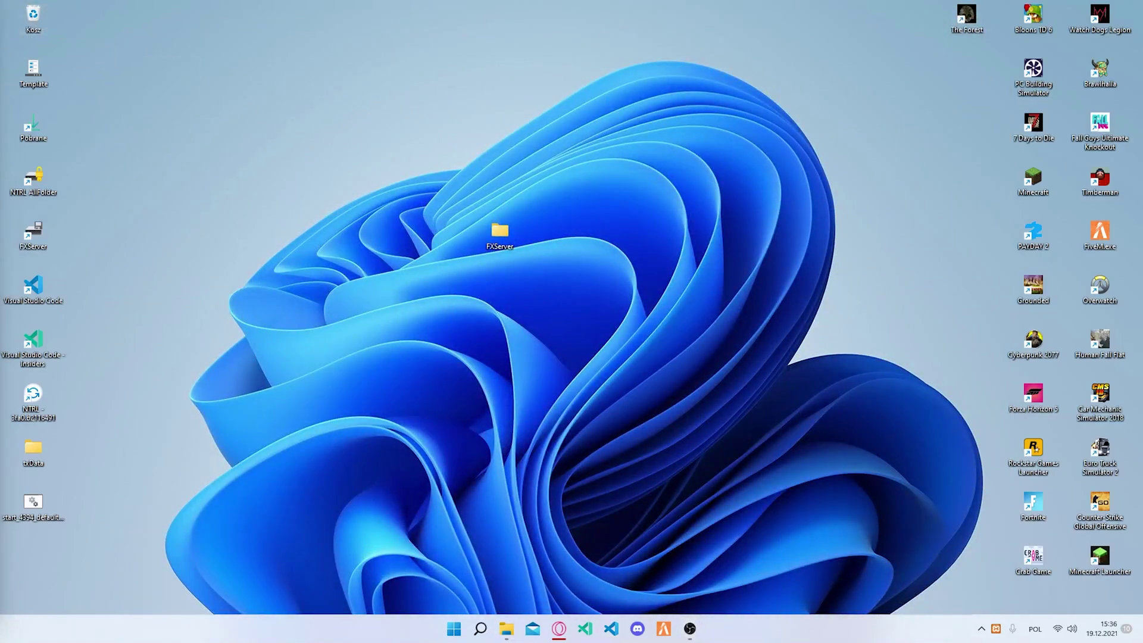